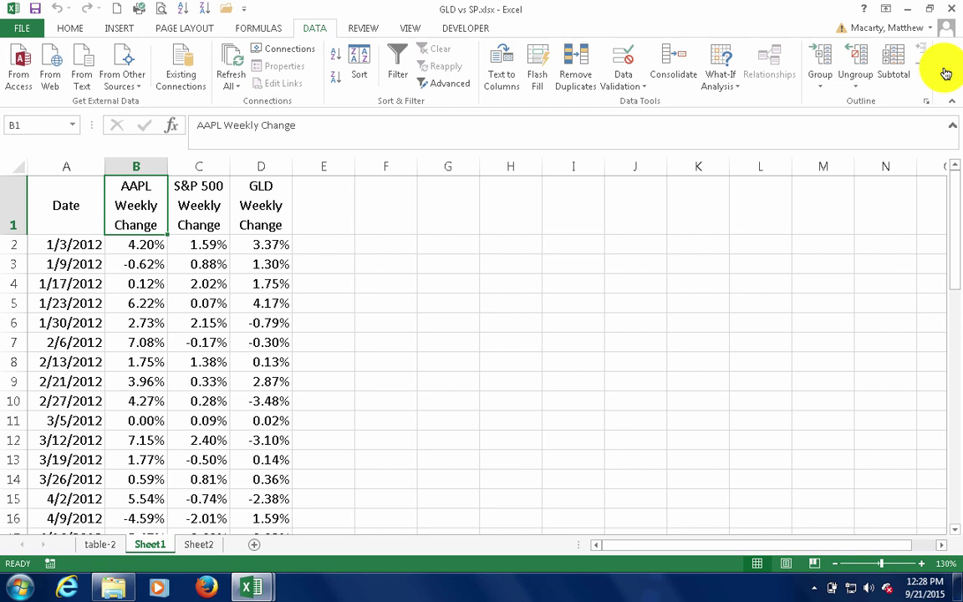
# Enable the Analysis ToolPak add-in.
pyautogui.hotkey('alt', 't')
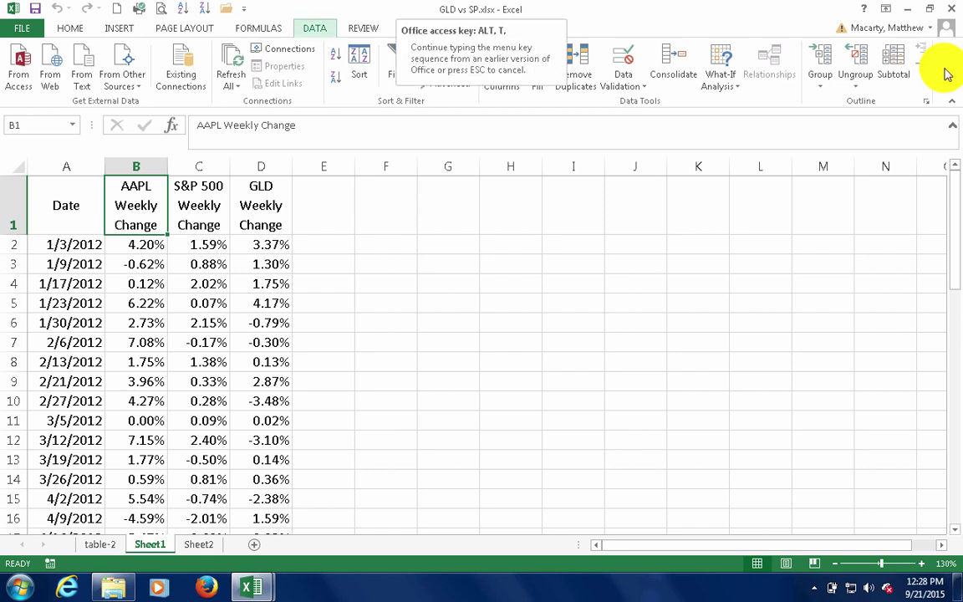
pyautogui.press('i')
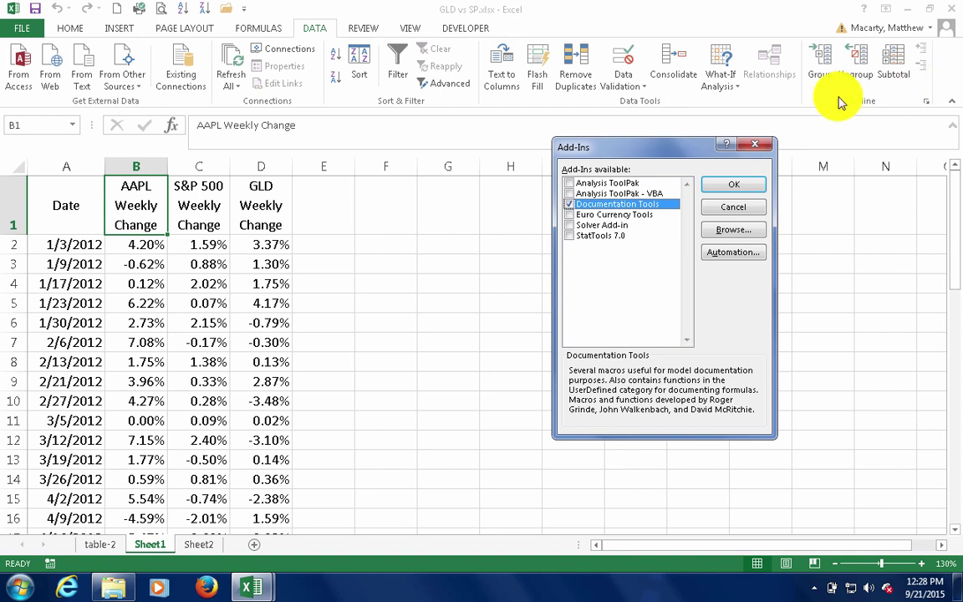
pyautogui.click(569, 183)
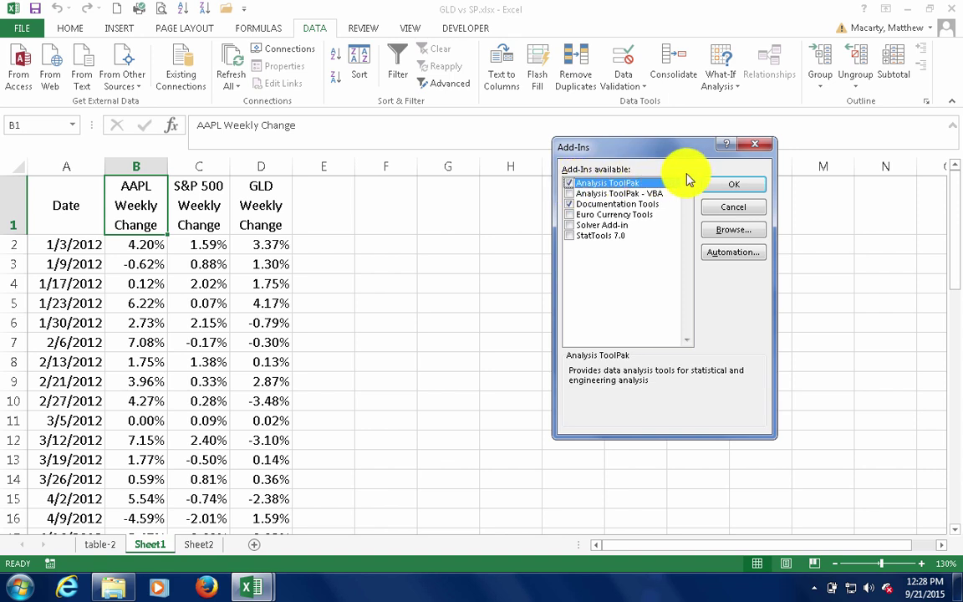
pyautogui.click(715, 187)
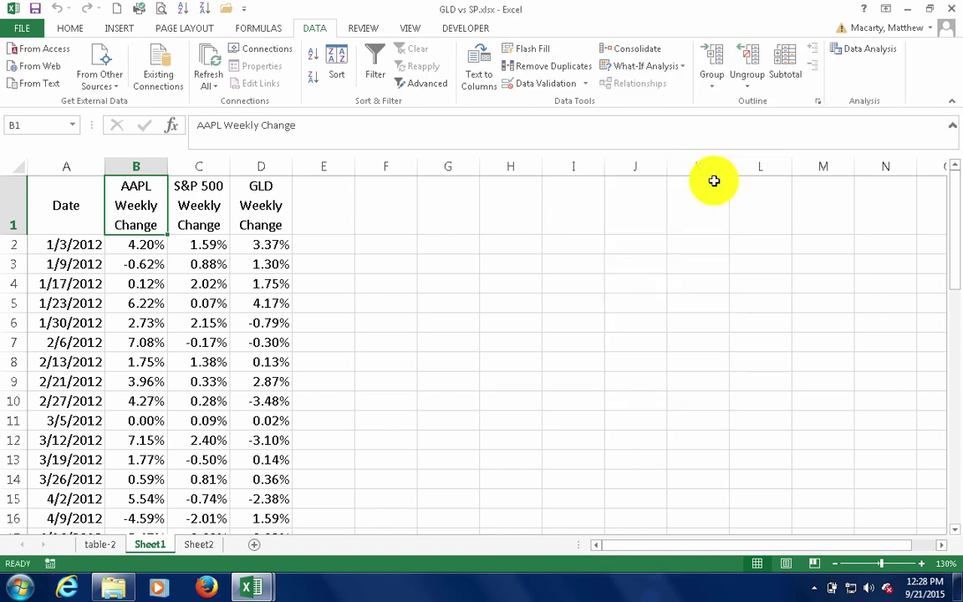
# Start a Descriptive Statistics analysis with the AAPL column B1:B53 as input range and labels in the first row.
pyautogui.click(876, 54)
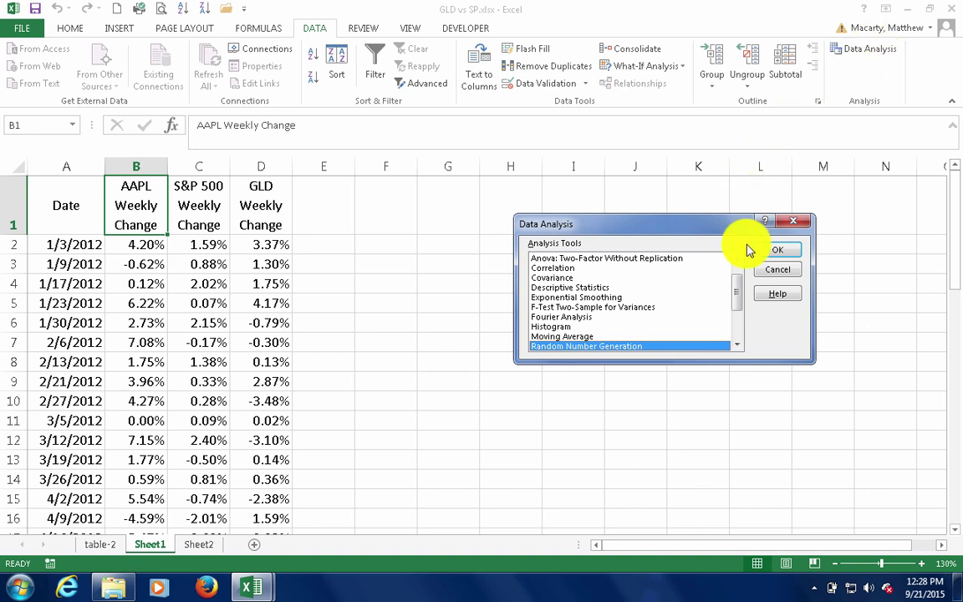
pyautogui.moveTo(733, 293)
pyautogui.mouseDown()
pyautogui.moveTo(738, 274)
pyautogui.moveTo(738, 320)
pyautogui.moveTo(740, 284)
pyautogui.mouseUp()
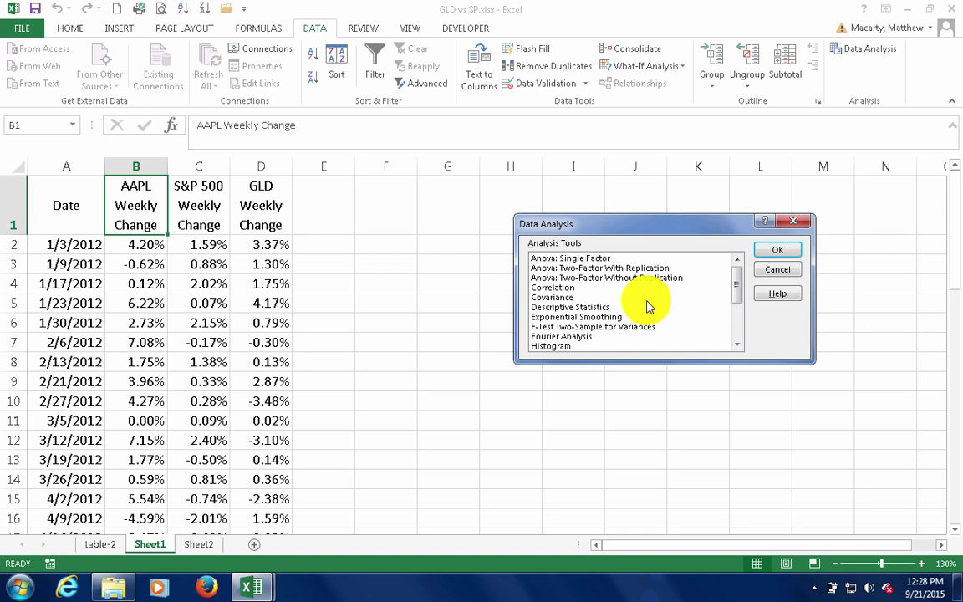
pyautogui.click(586, 306)
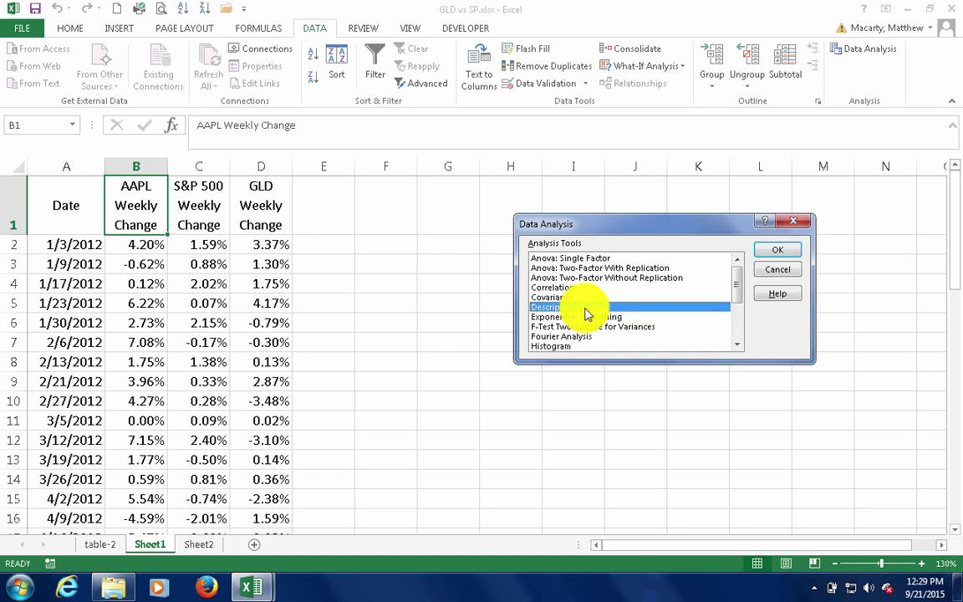
pyautogui.click(767, 255)
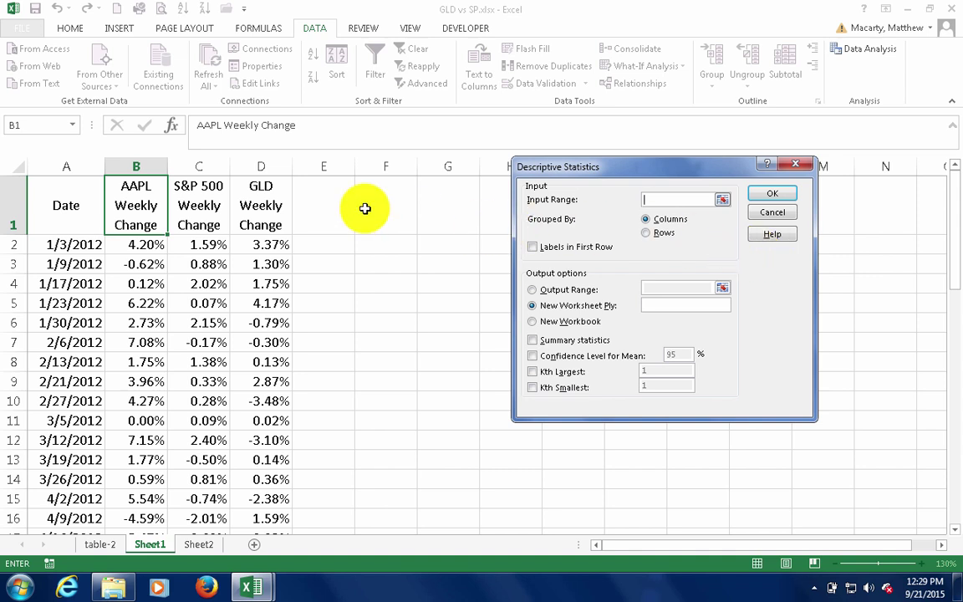
pyautogui.click(136, 201)
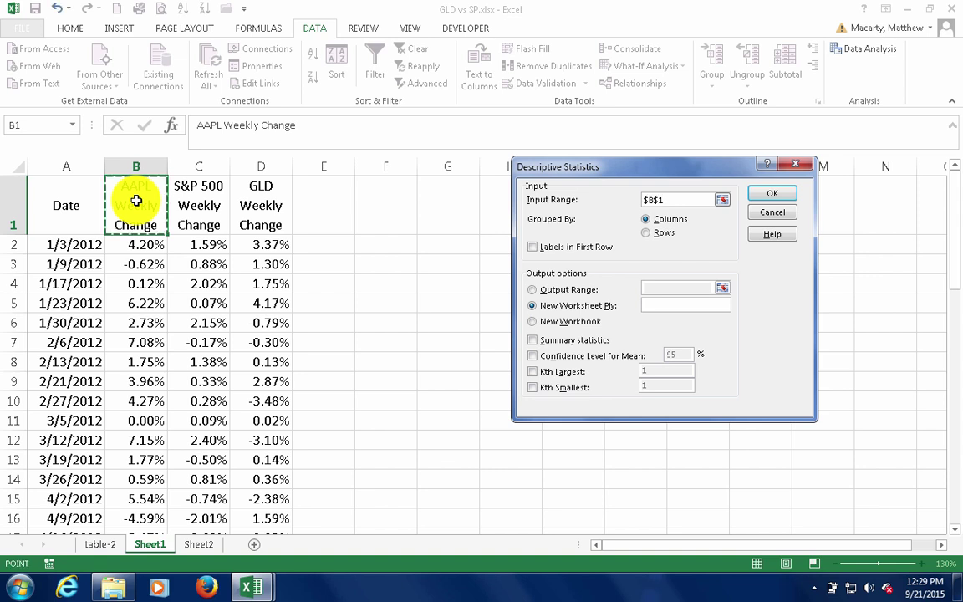
pyautogui.moveTo(136, 201); pyautogui.dragTo(132, 486)
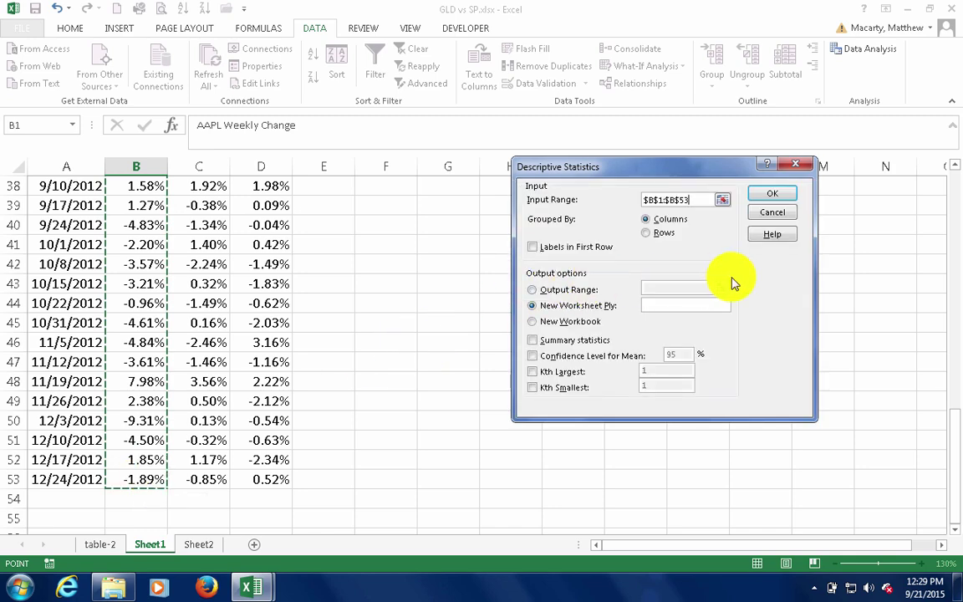
pyautogui.moveTo(956, 439); pyautogui.dragTo(945, 183)
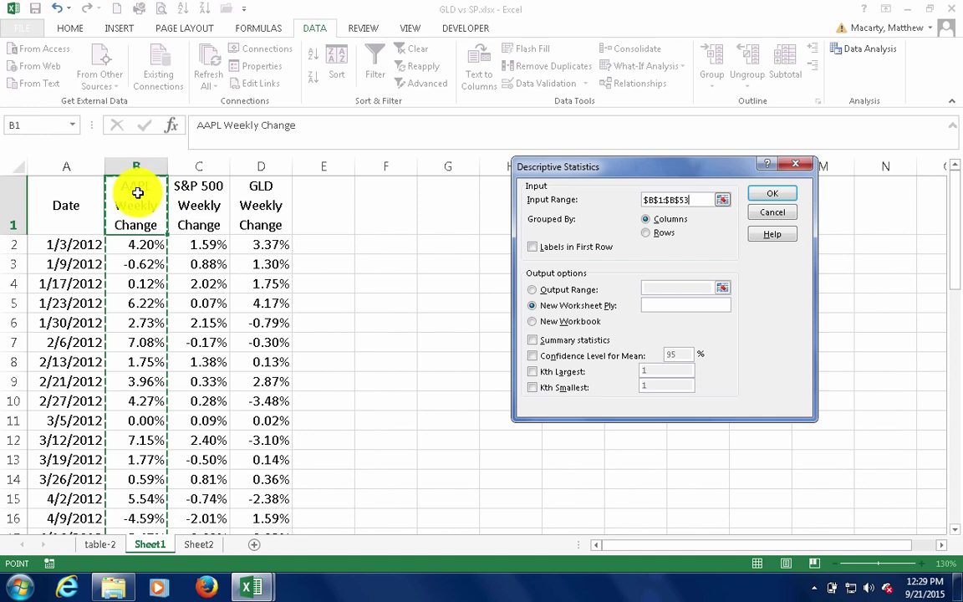
pyautogui.click(535, 251)
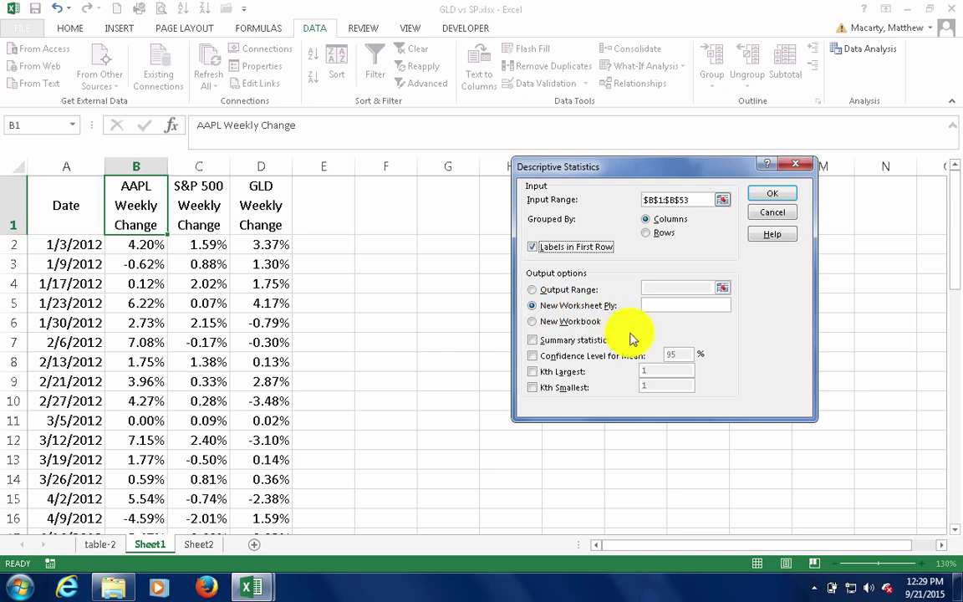
# Include summary statistics, Kth Largest 2 and Kth Smallest 2, and generate the output on a new worksheet.
pyautogui.click(536, 348)
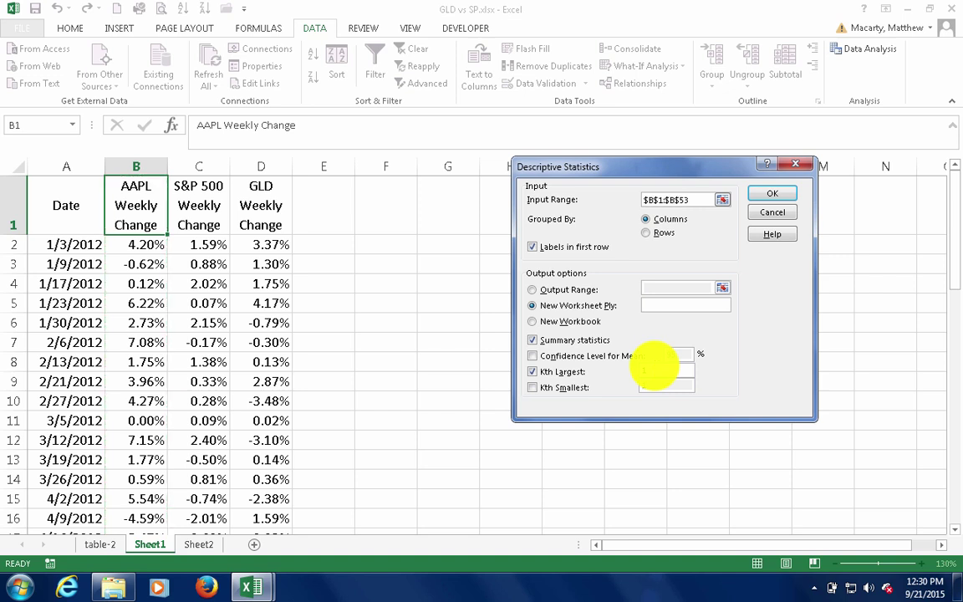
pyautogui.click(530, 387)
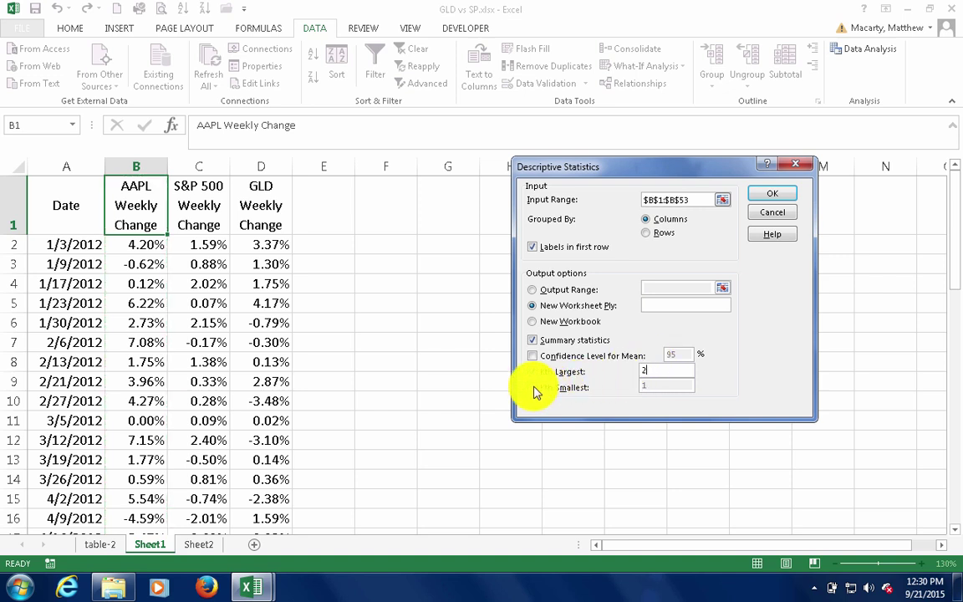
pyautogui.click(660, 386)
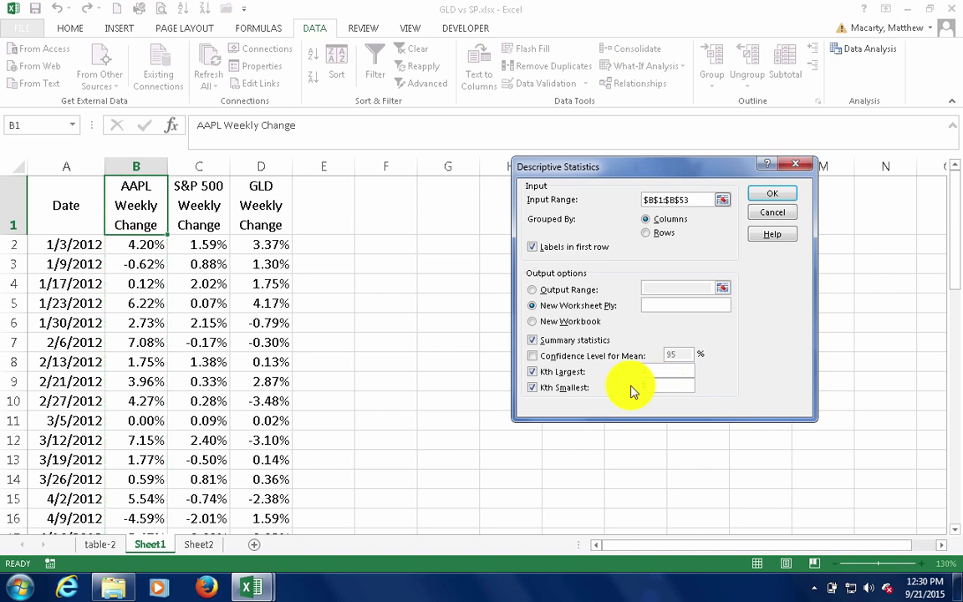
pyautogui.write('2')
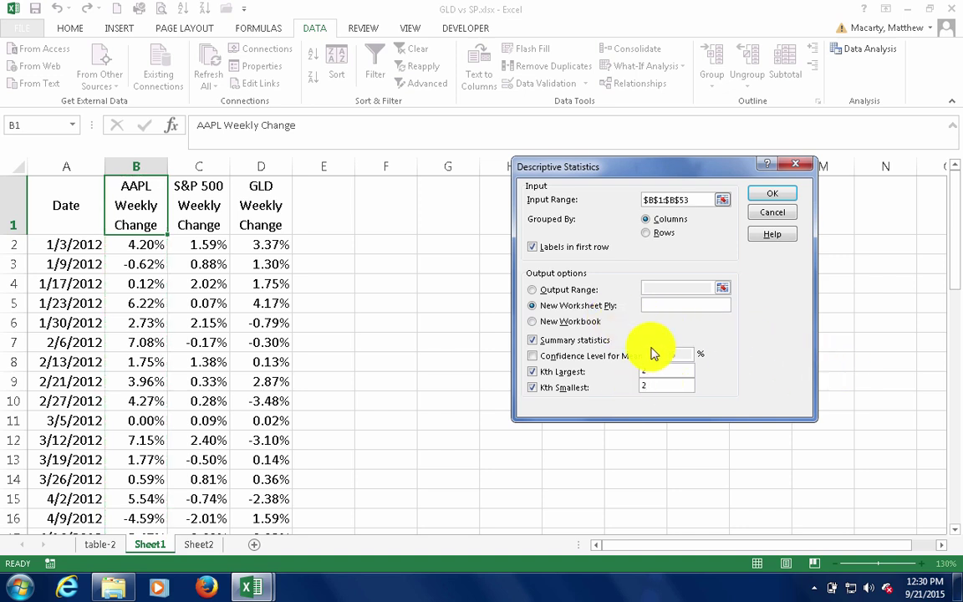
pyautogui.click(772, 194)
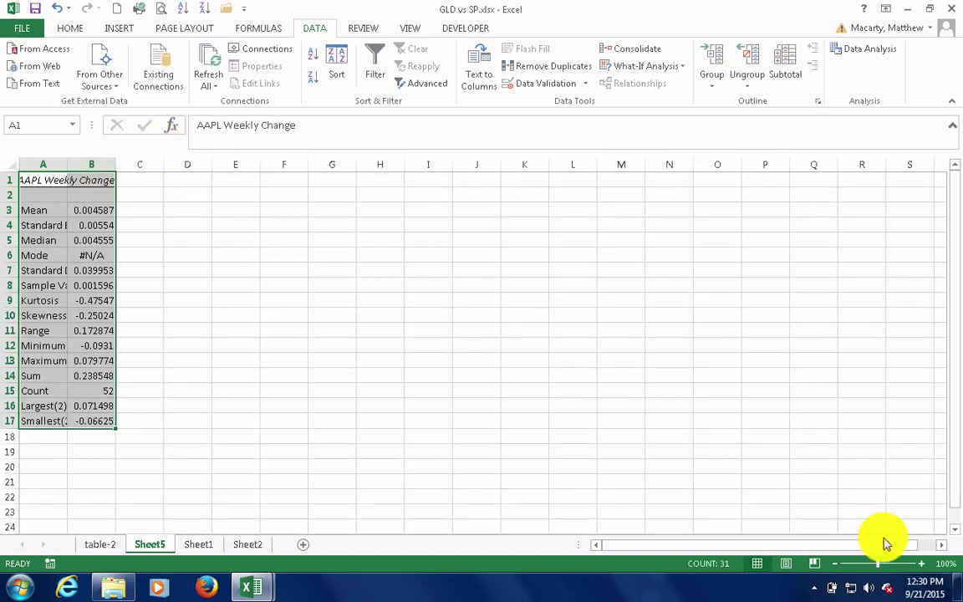
# Fit column A of the statistics output sheet to the width of its labels.
pyautogui.click(921, 563)
pyautogui.click(921, 563)
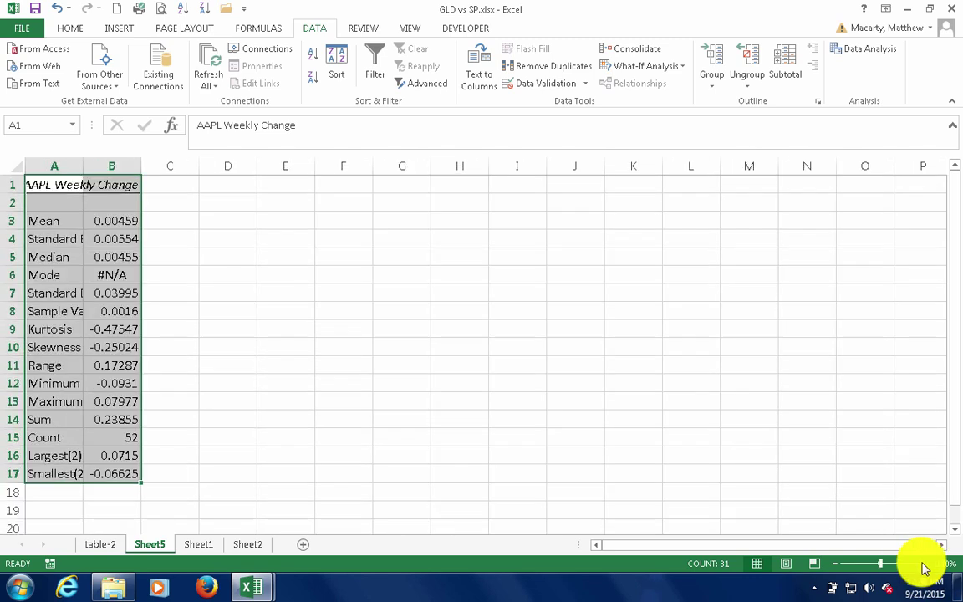
pyautogui.click(922, 564)
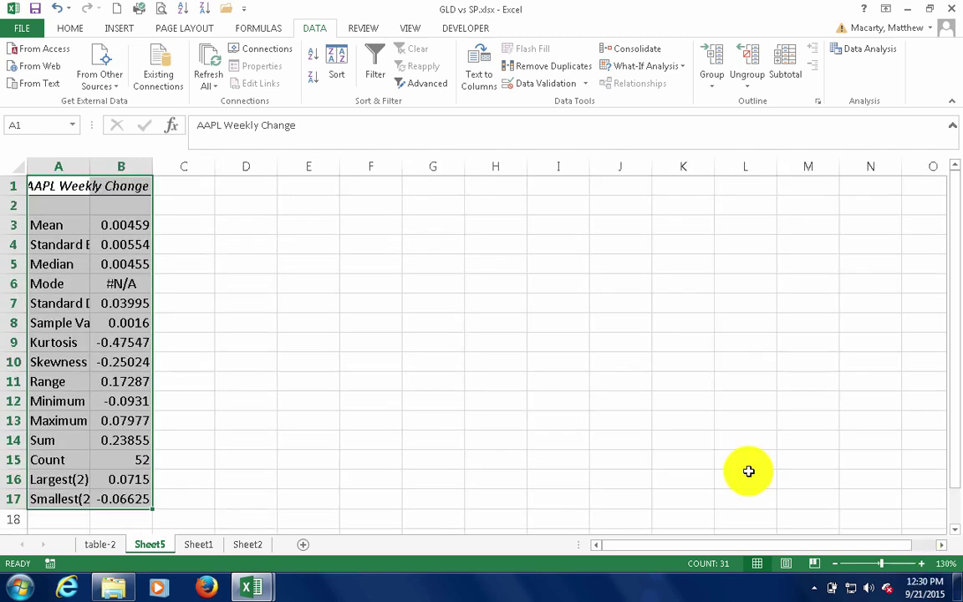
pyautogui.doubleClick(90, 165)
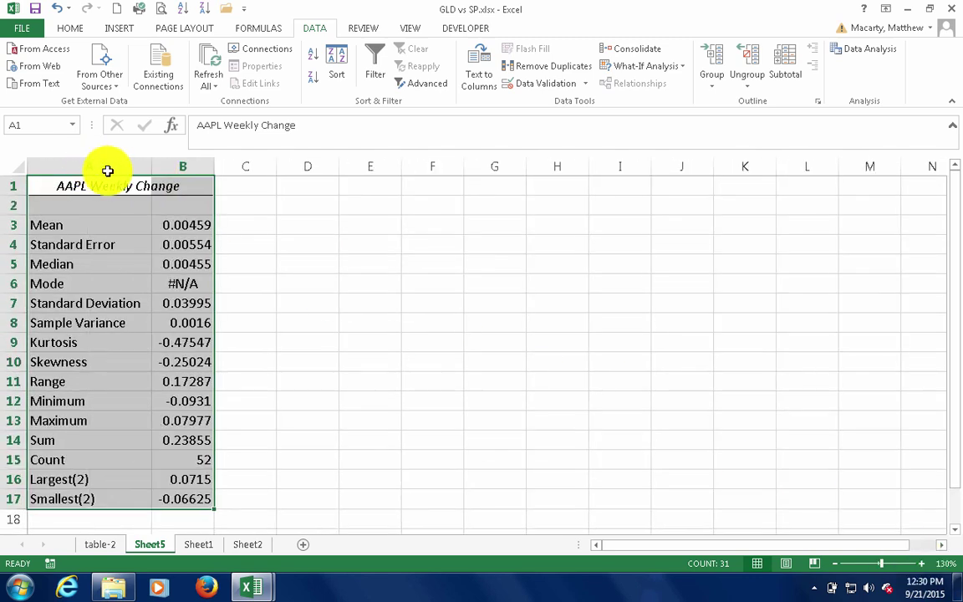
# Format the mean, standard error and median values in B3:B5 as percentages with two decimal places.
pyautogui.click(204, 222)
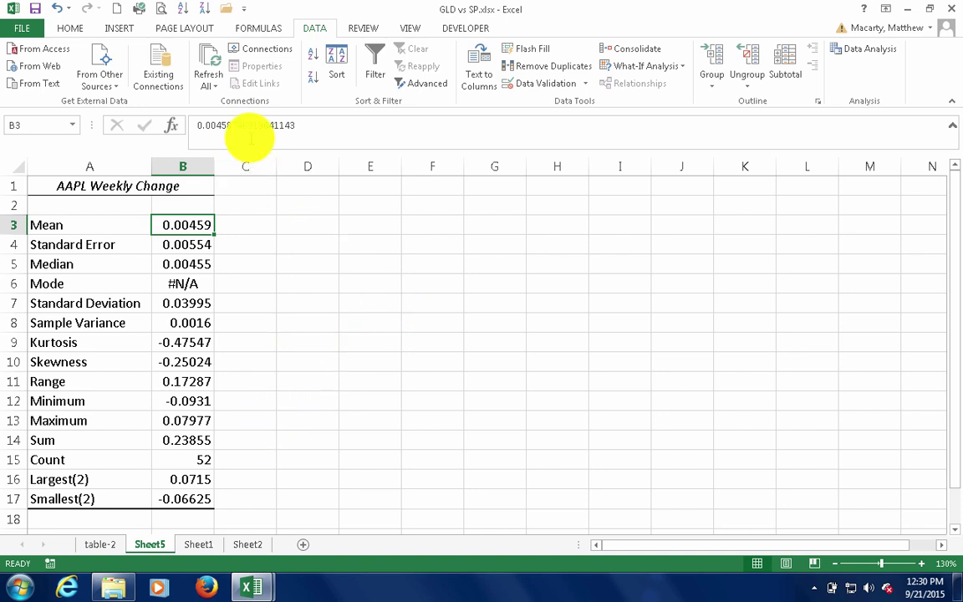
pyautogui.click(77, 32)
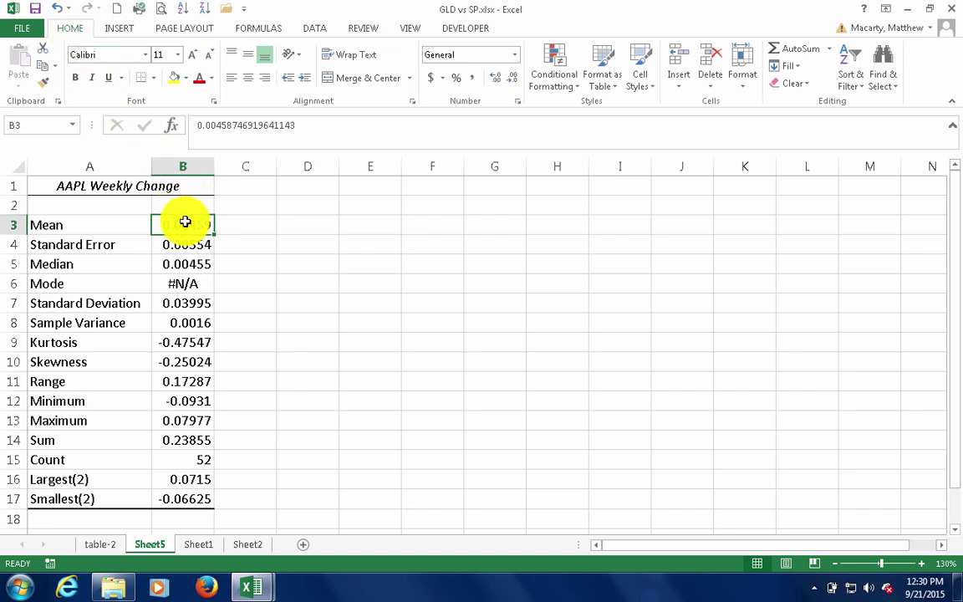
pyautogui.moveTo(188, 231); pyautogui.dragTo(189, 263)
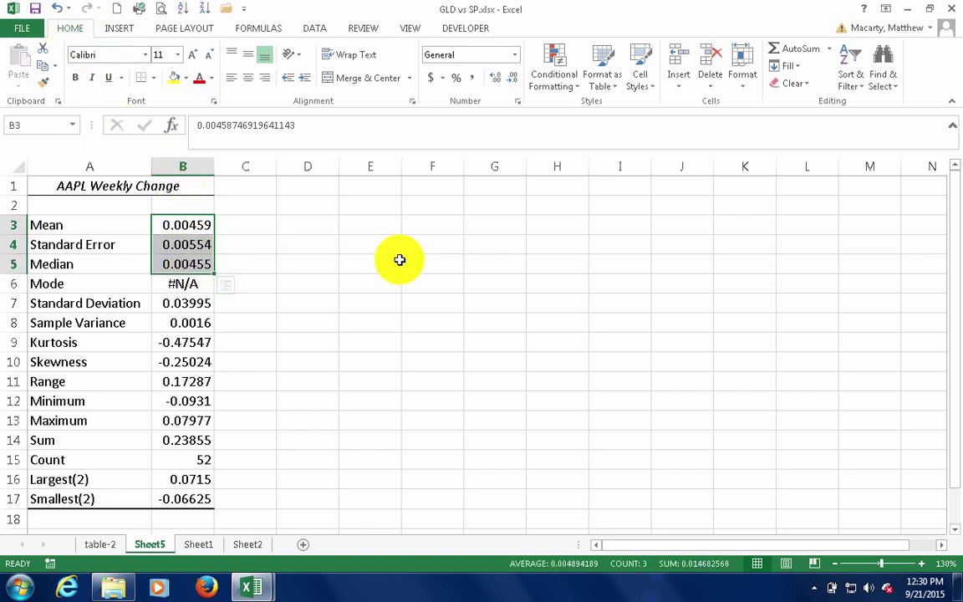
pyautogui.click(457, 79)
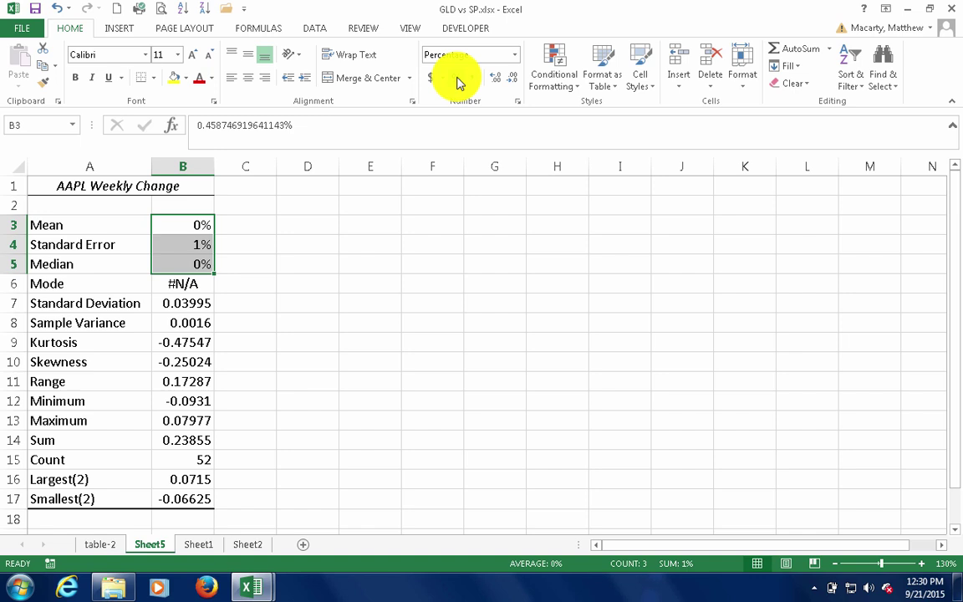
pyautogui.click(494, 84)
pyautogui.click(494, 83)
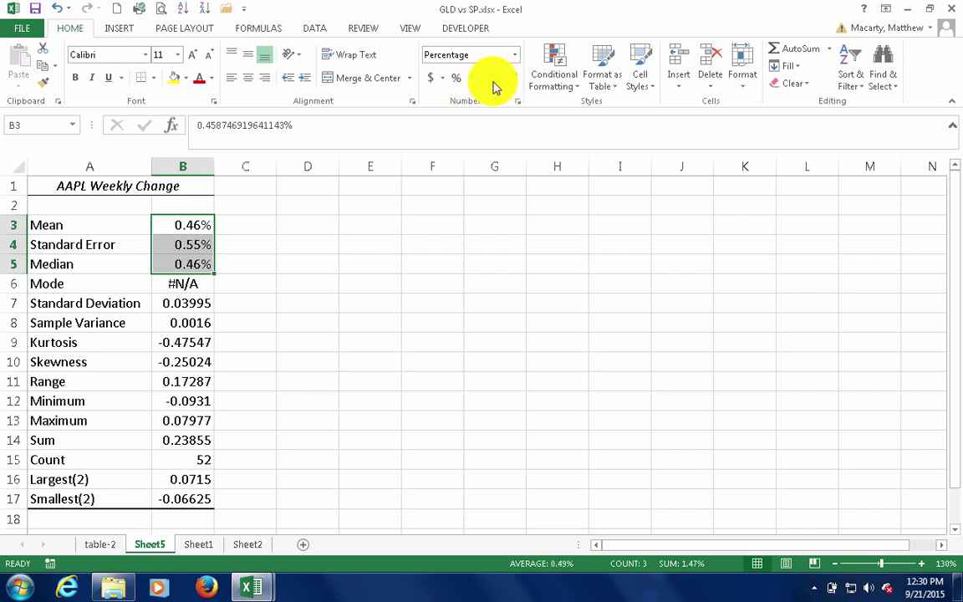
# Format the standard deviation value in B7 as a percentage with two decimal places.
pyautogui.click(178, 303)
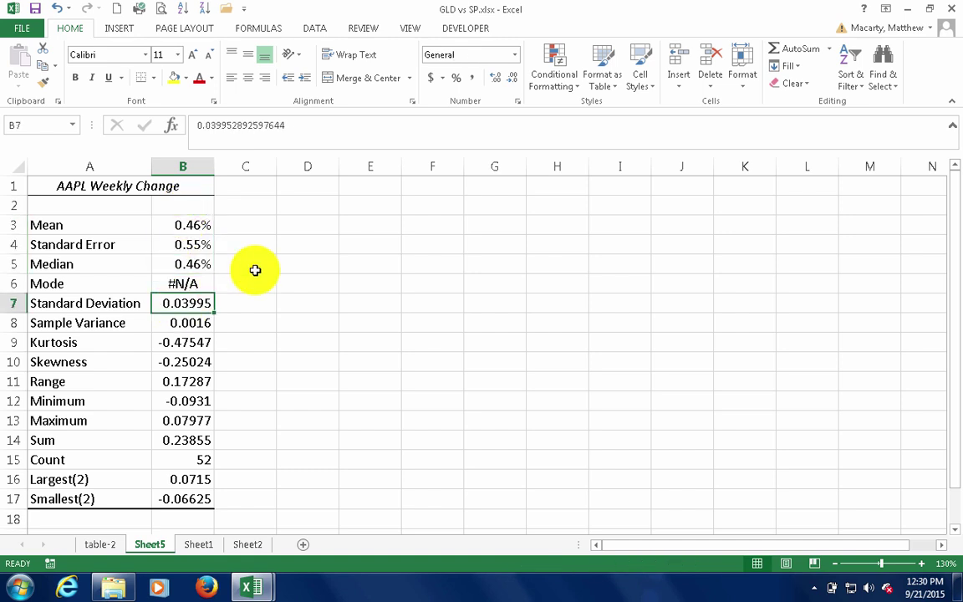
pyautogui.click(457, 79)
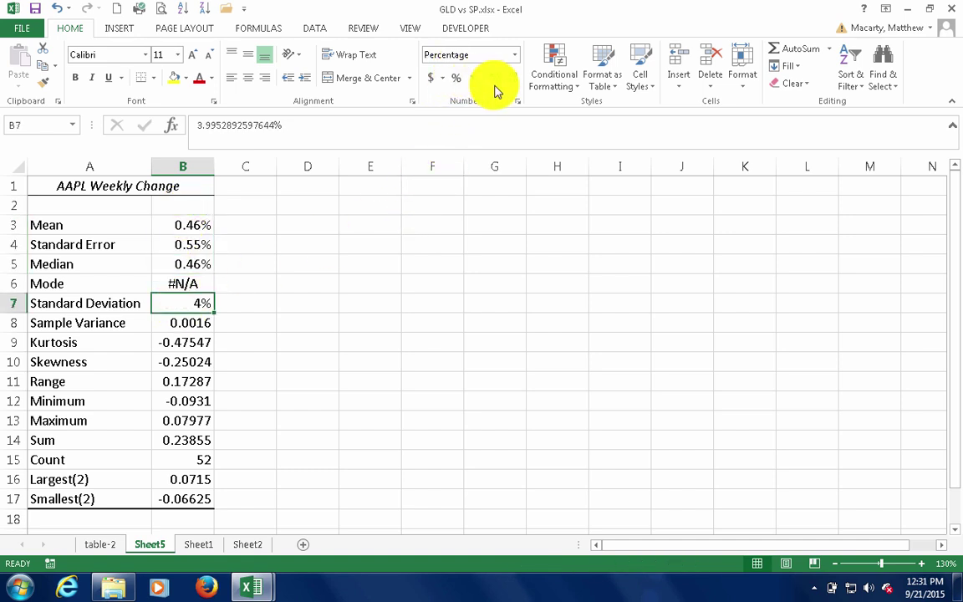
pyautogui.click(497, 84)
pyautogui.click(498, 83)
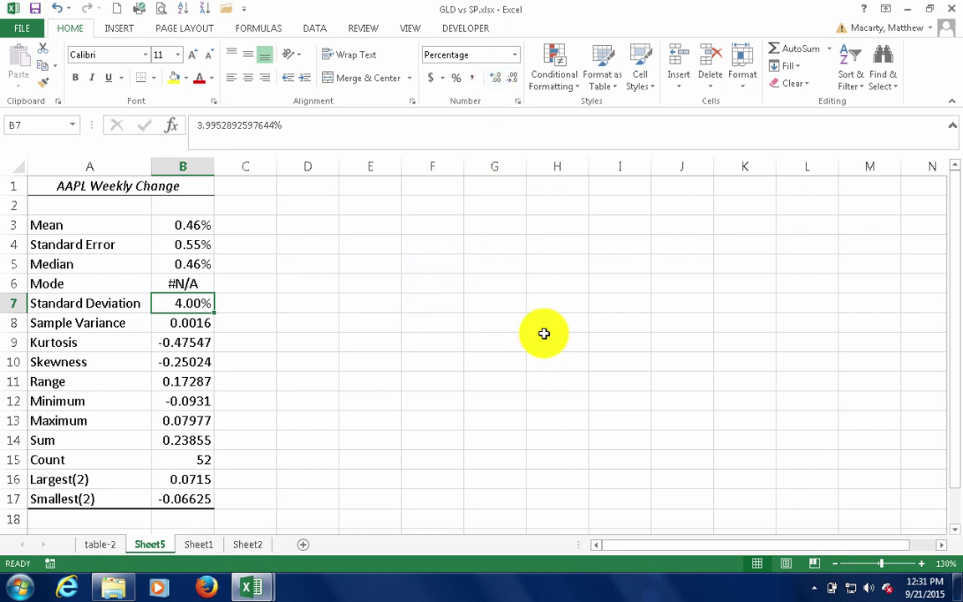
# Start another Descriptive Statistics analysis on Sheet1 with B1:D53 as input range, covering AAPL, S&P 500 and GLD.
pyautogui.click(204, 546)
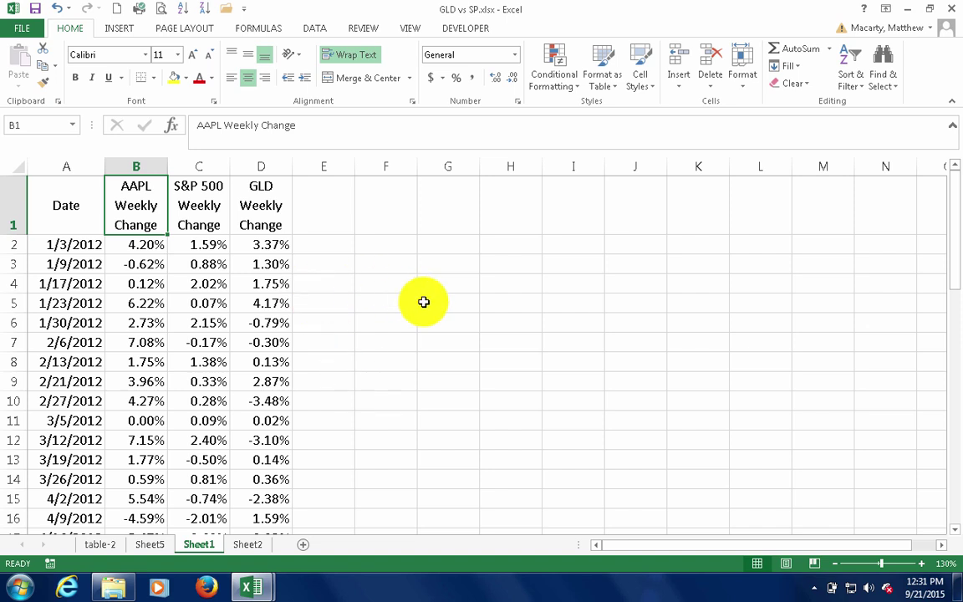
pyautogui.click(316, 29)
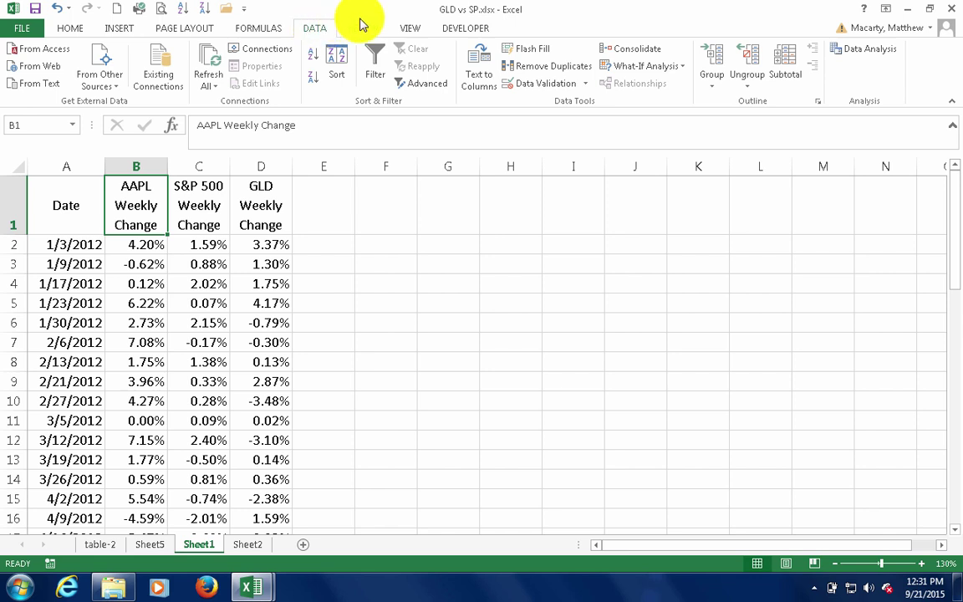
pyautogui.click(854, 52)
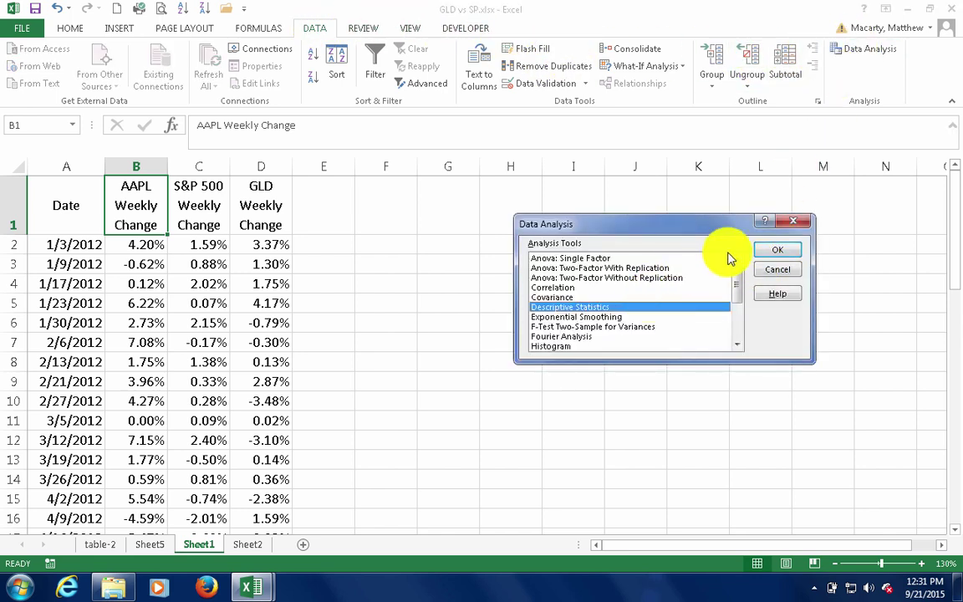
pyautogui.click(775, 252)
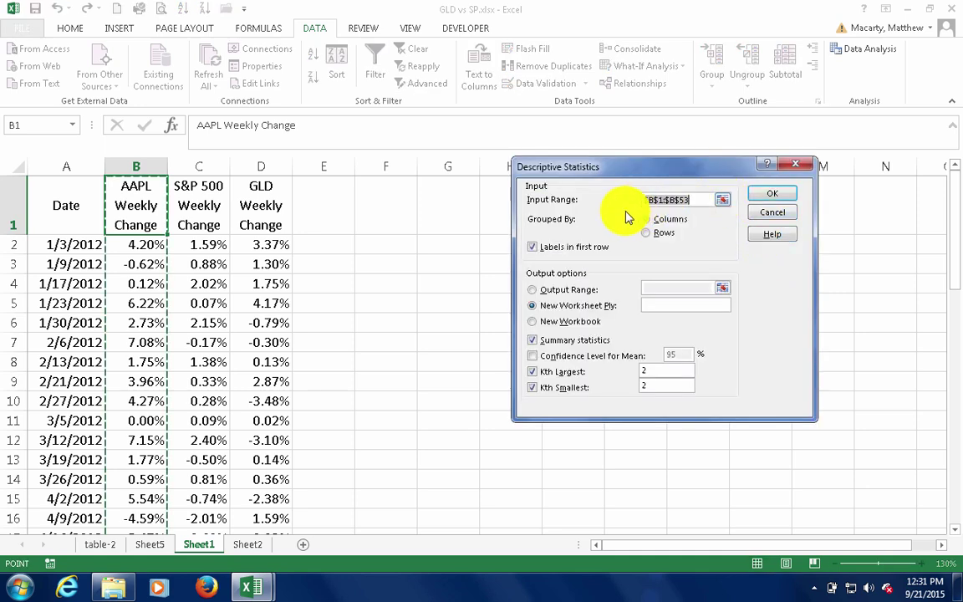
pyautogui.click(147, 205)
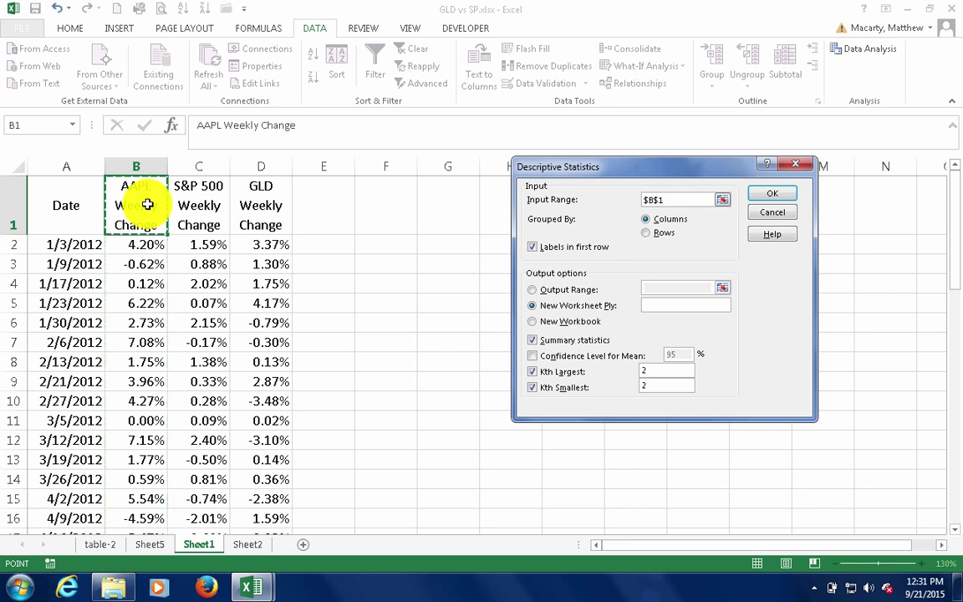
pyautogui.hotkey('shift', 'Right')
pyautogui.hotkey('shift', 'Right')
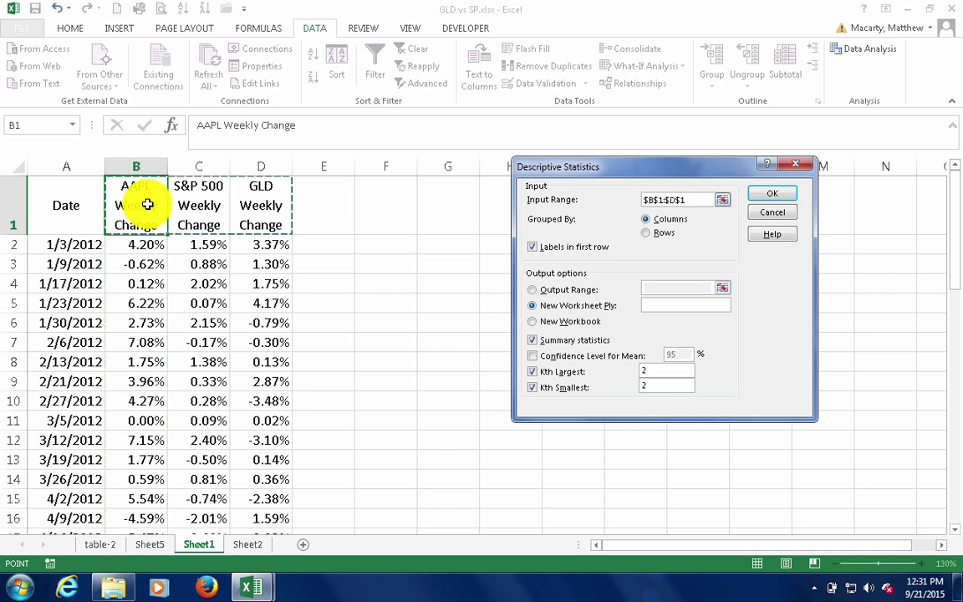
pyautogui.hotkey('ctrl', 'shift', 'Down')
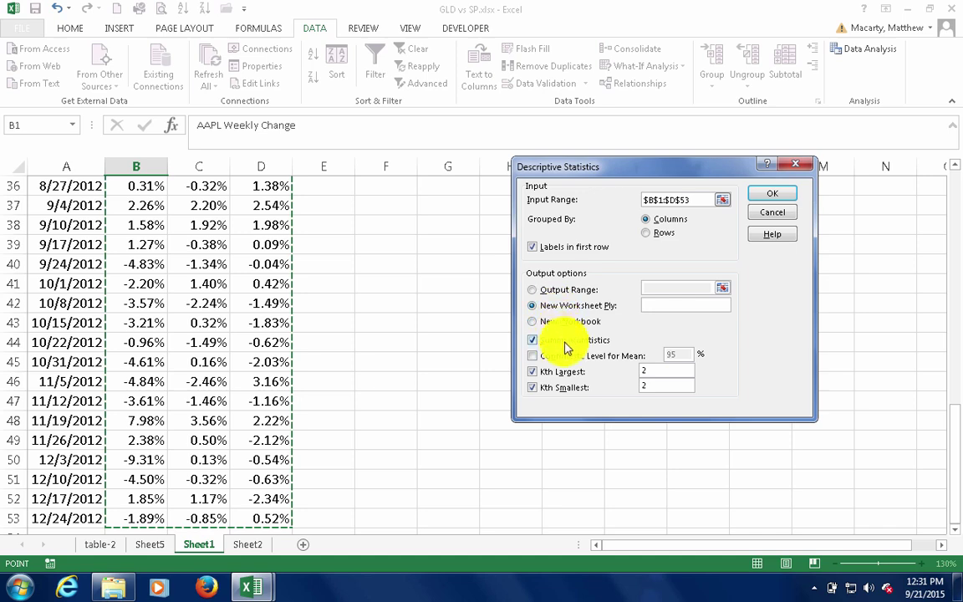
# Run the analysis to a new worksheet with summary statistics, 95% confidence level for the mean, and Kth largest and smallest of 2.
pyautogui.click(533, 340)
pyautogui.click(536, 356)
pyautogui.click(534, 371)
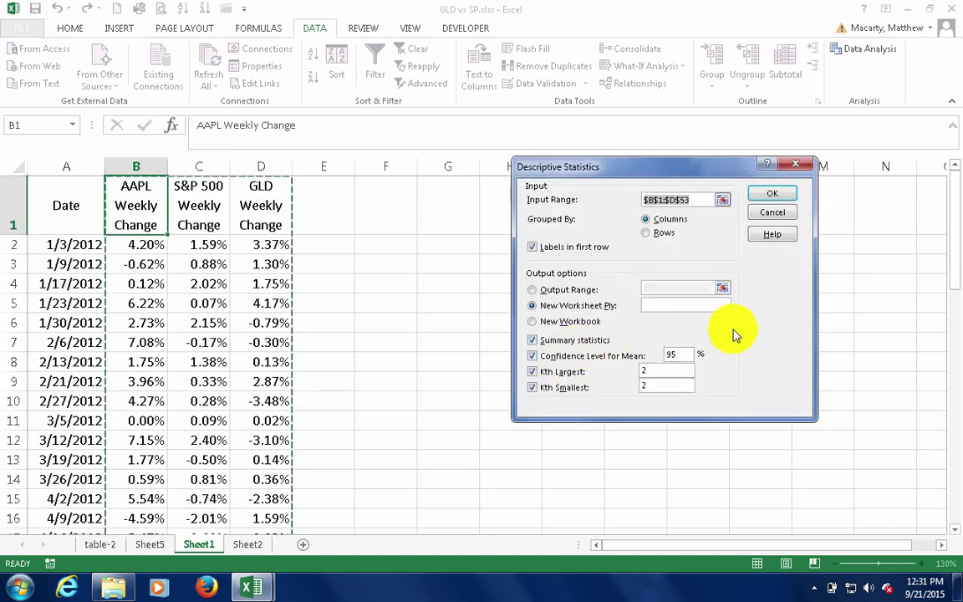
pyautogui.click(780, 196)
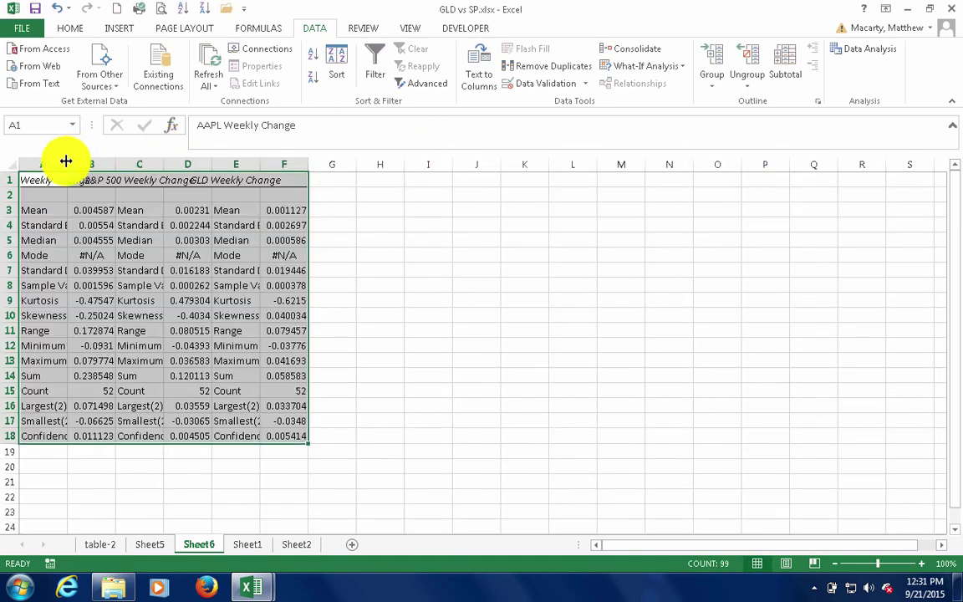
# Fit columns A to F of the new statistics output sheet to the width of their contents.
pyautogui.moveTo(54, 161); pyautogui.dragTo(285, 163)
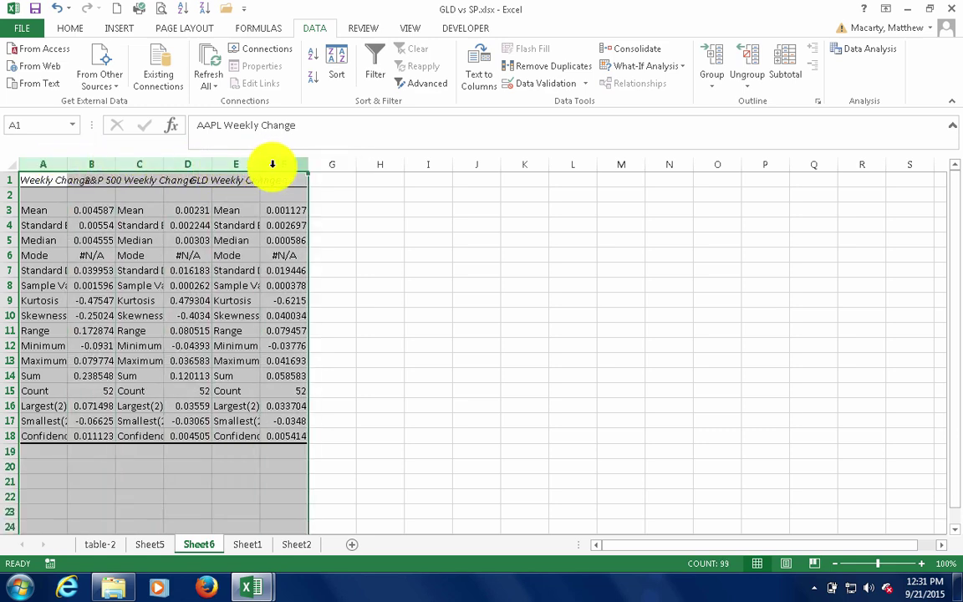
pyautogui.doubleClick(70, 161)
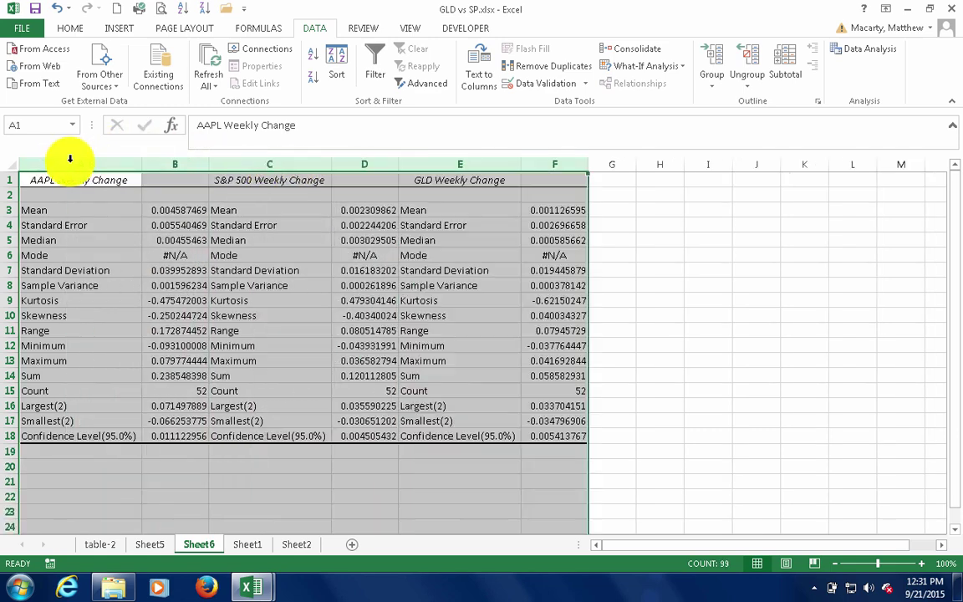
pyautogui.click(174, 214)
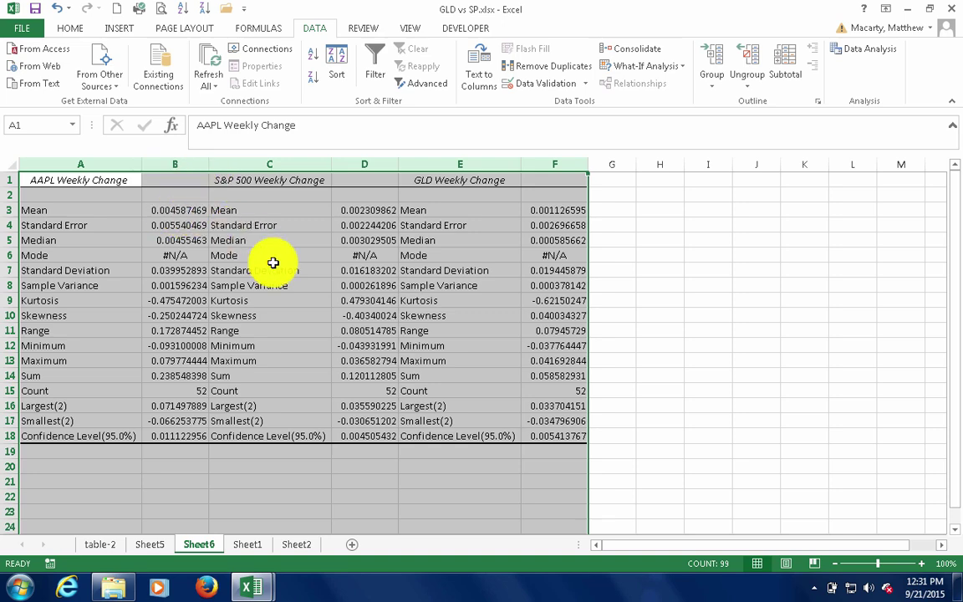
pyautogui.press('Up')
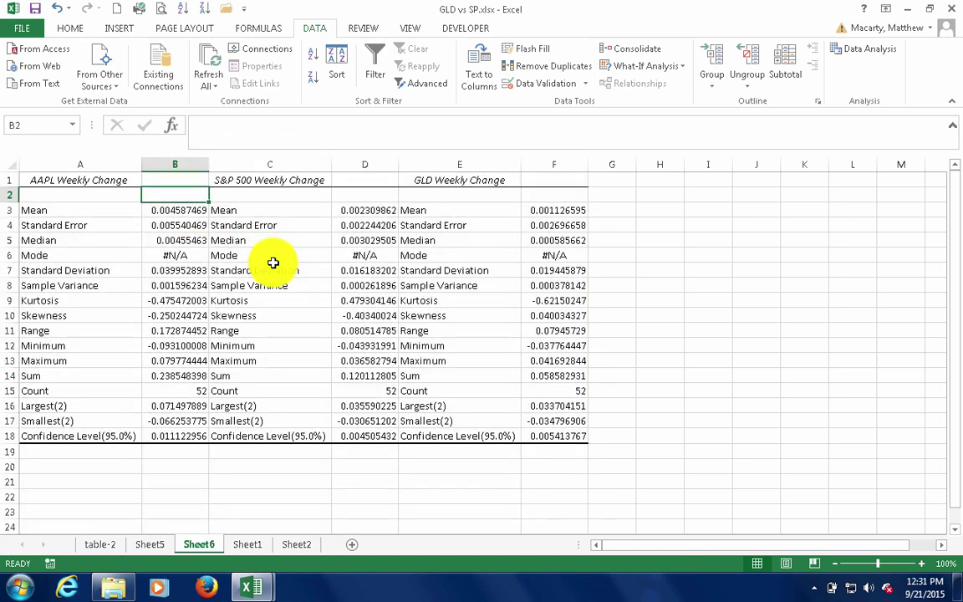
pyautogui.press('Up')
pyautogui.press('Down')
pyautogui.press('Down')
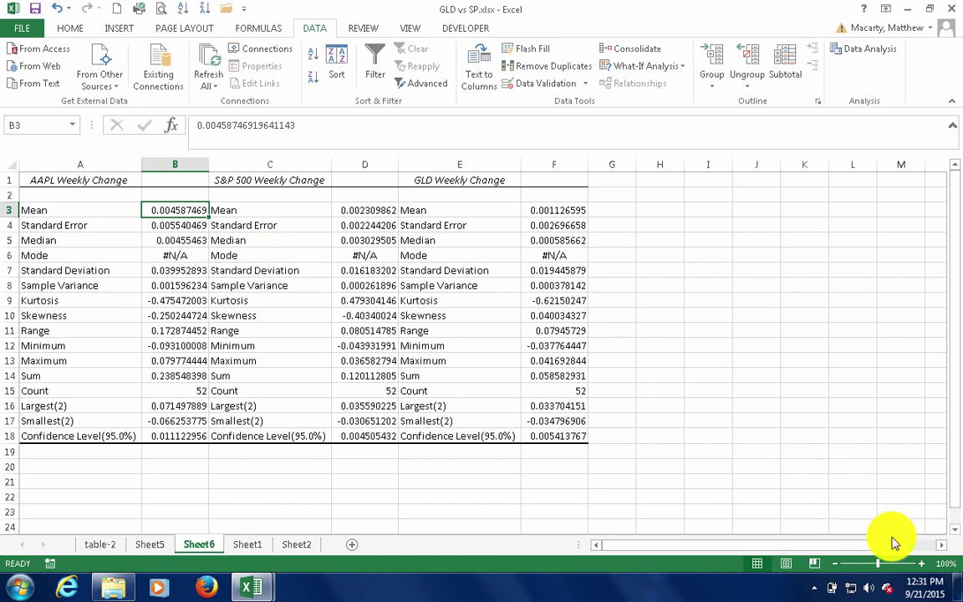
pyautogui.click(920, 563)
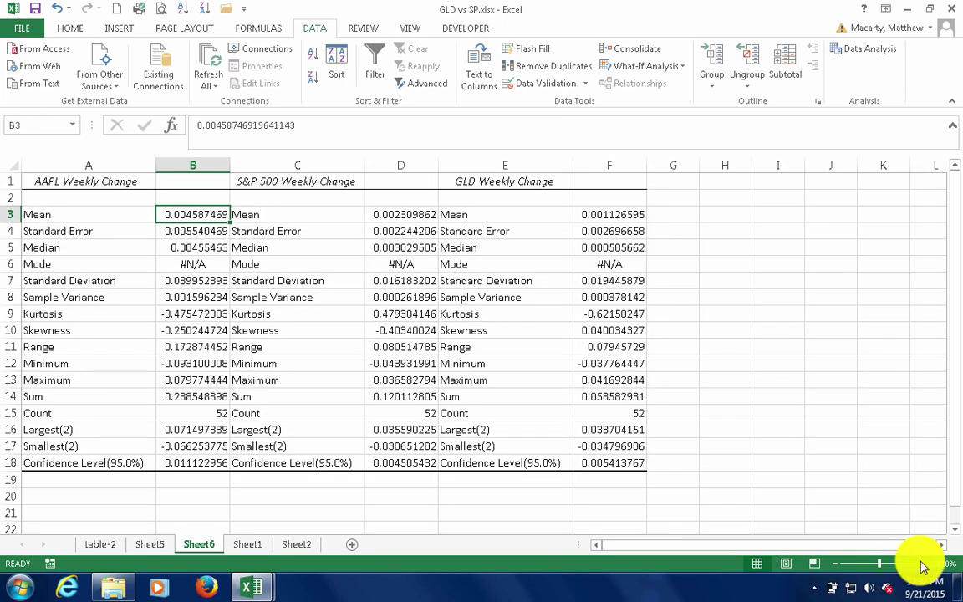